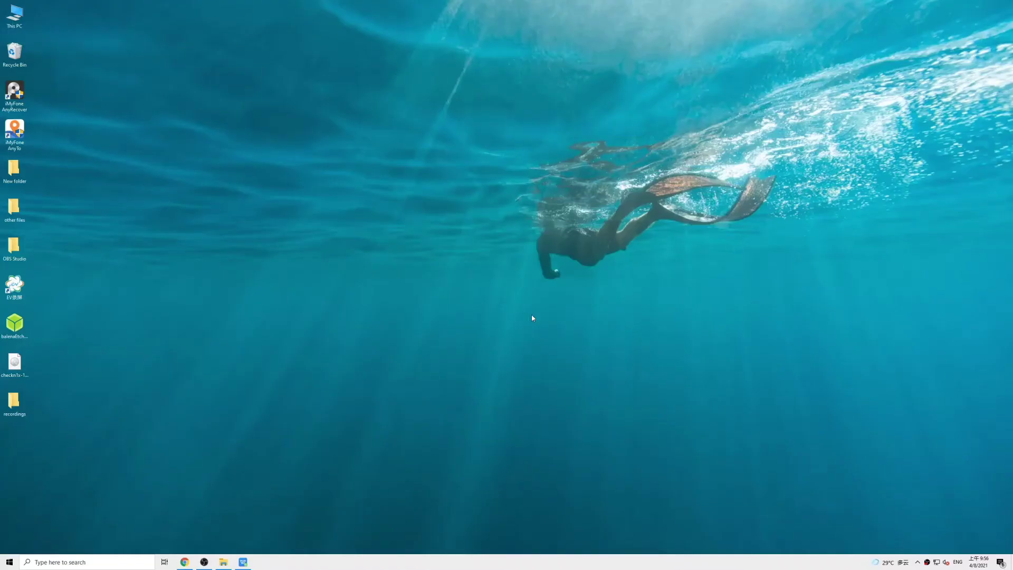
Bring up the Lifewire 'What Is a Partition?' article in Chrome, read through it, then minimize Chrome.
click(185, 562)
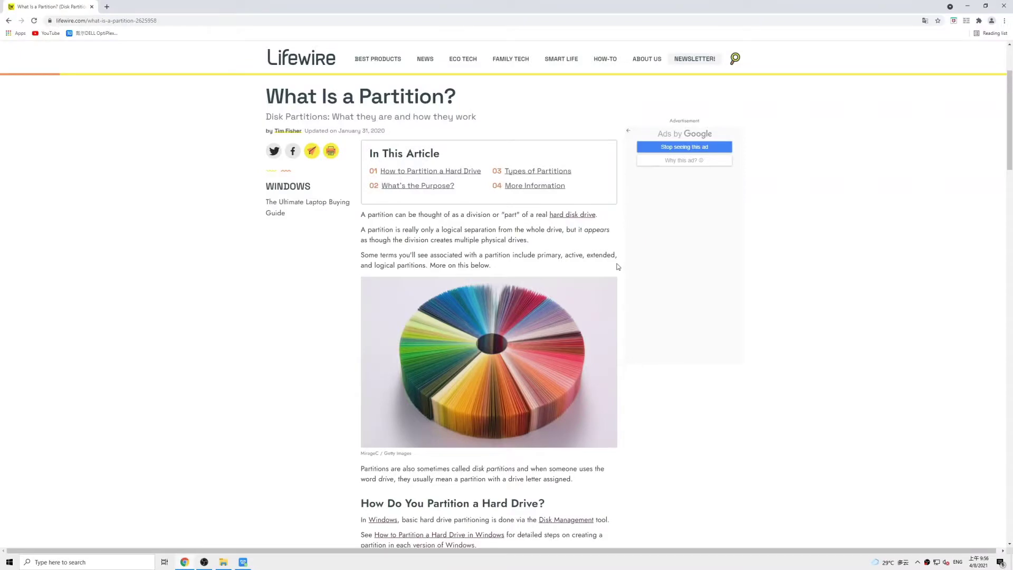
scroll(618, 266, down, 3)
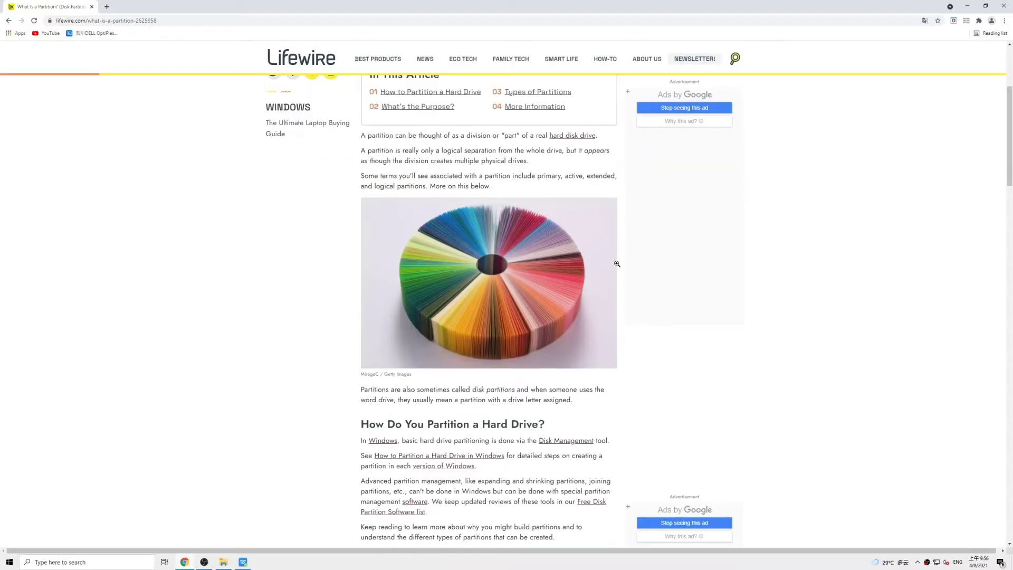
scroll(617, 266, down, 1)
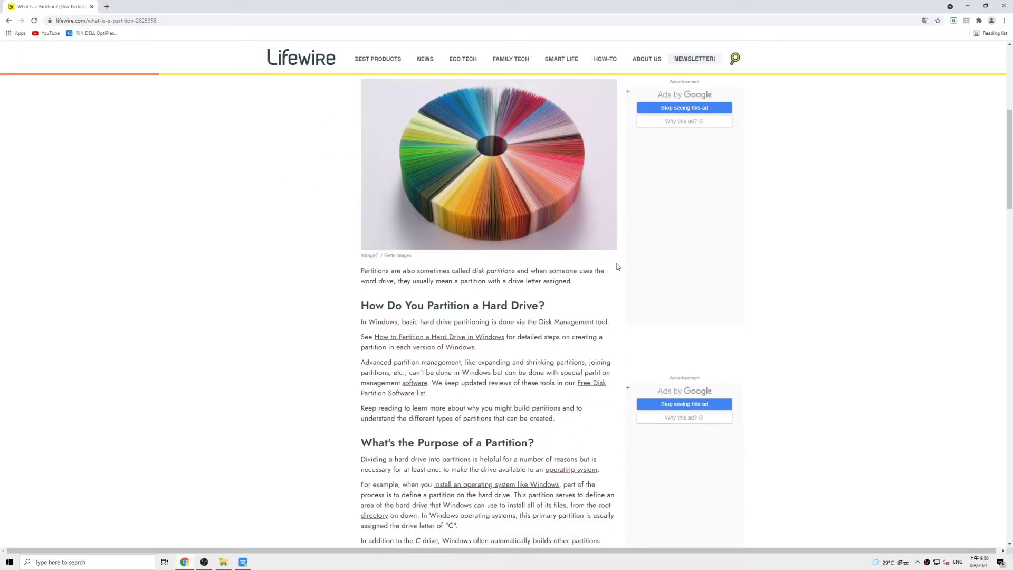
scroll(617, 267, down, 1)
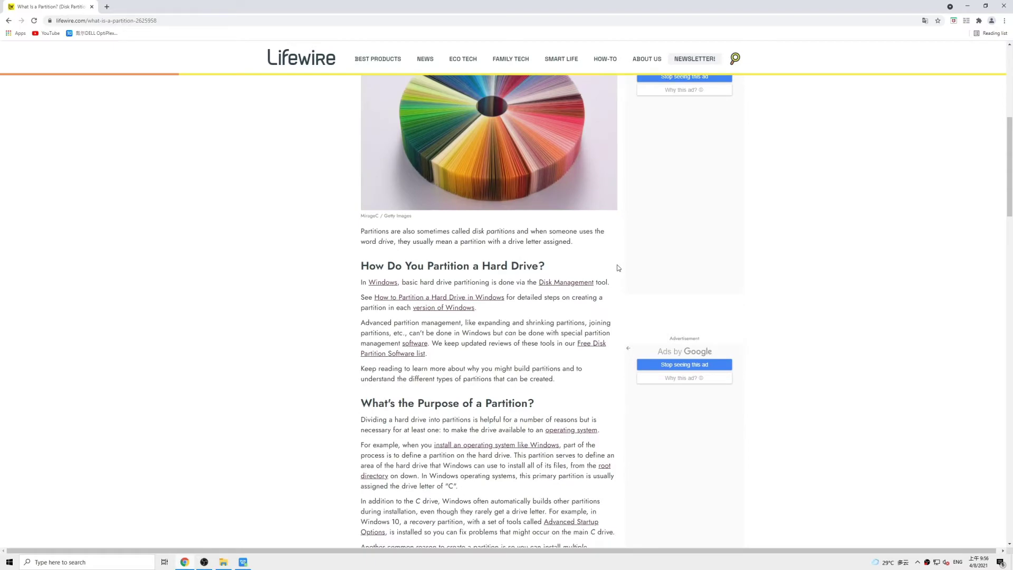
scroll(618, 267, down, 3)
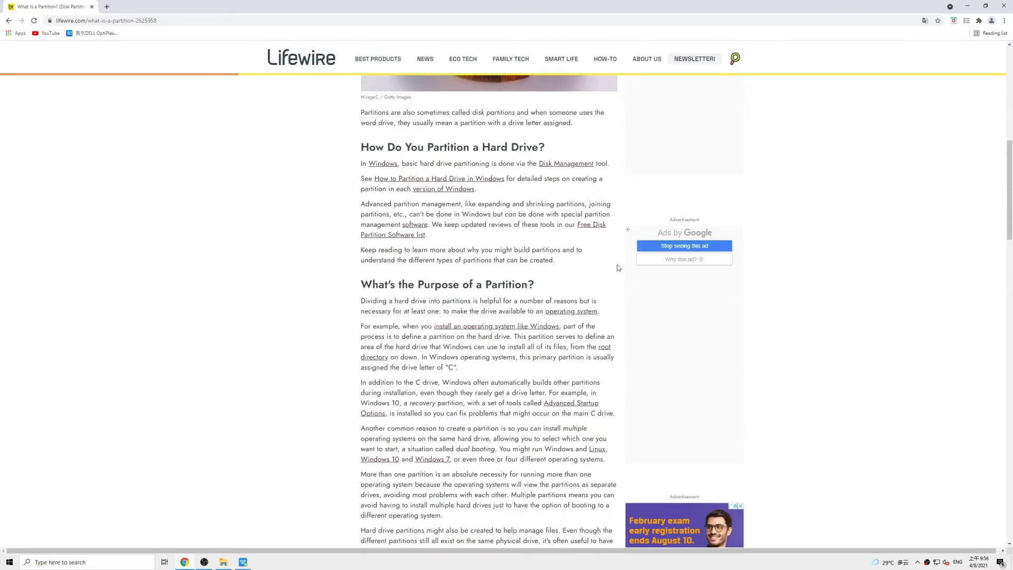
scroll(617, 267, down, 4)
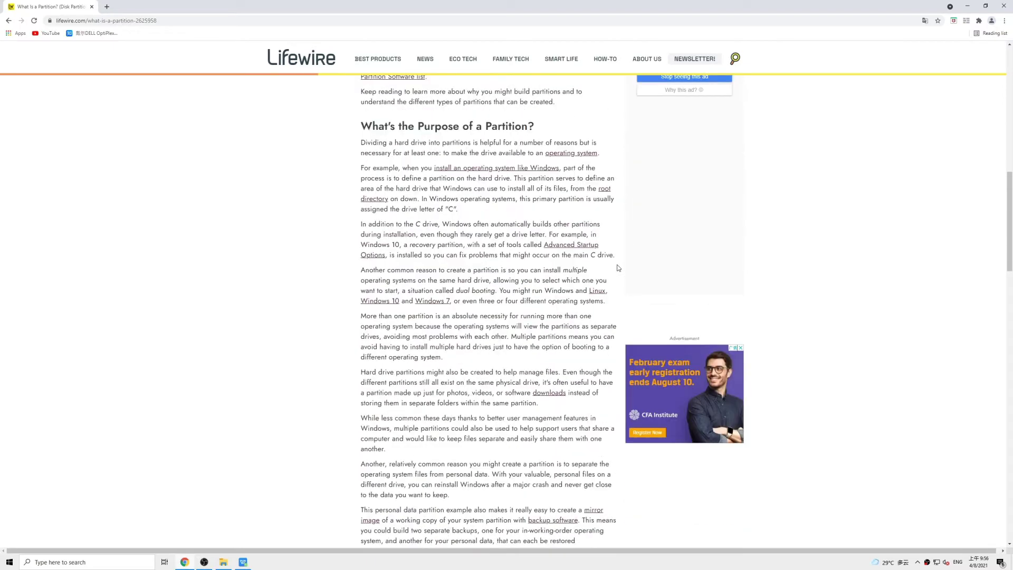
scroll(618, 267, down, 1)
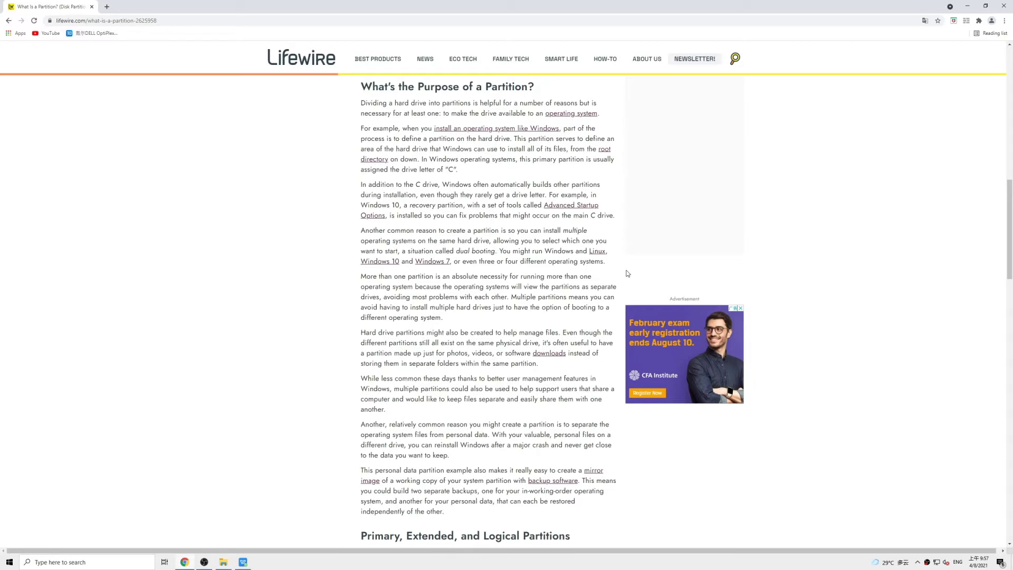
scroll(627, 274, down, 1)
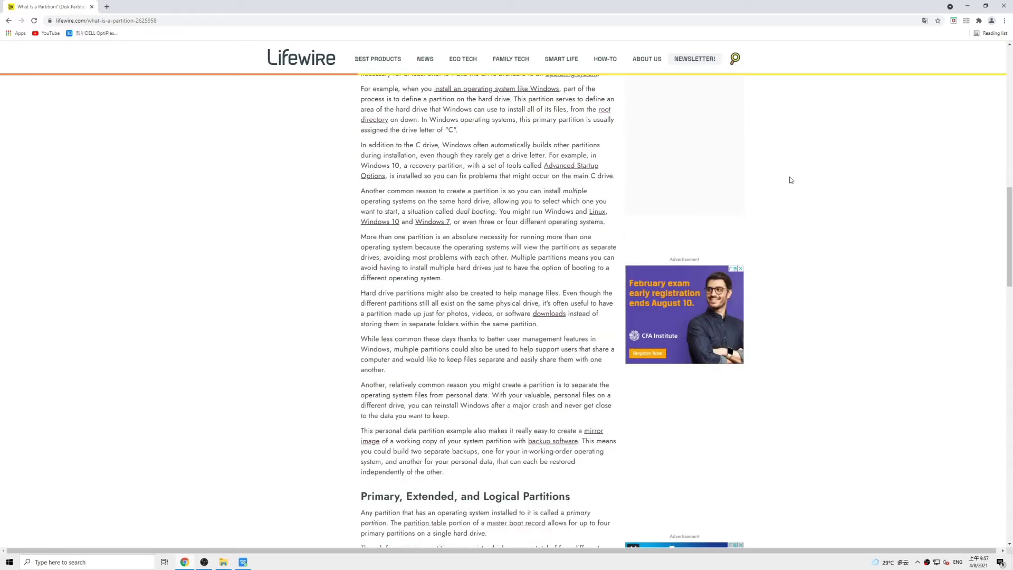
click(966, 6)
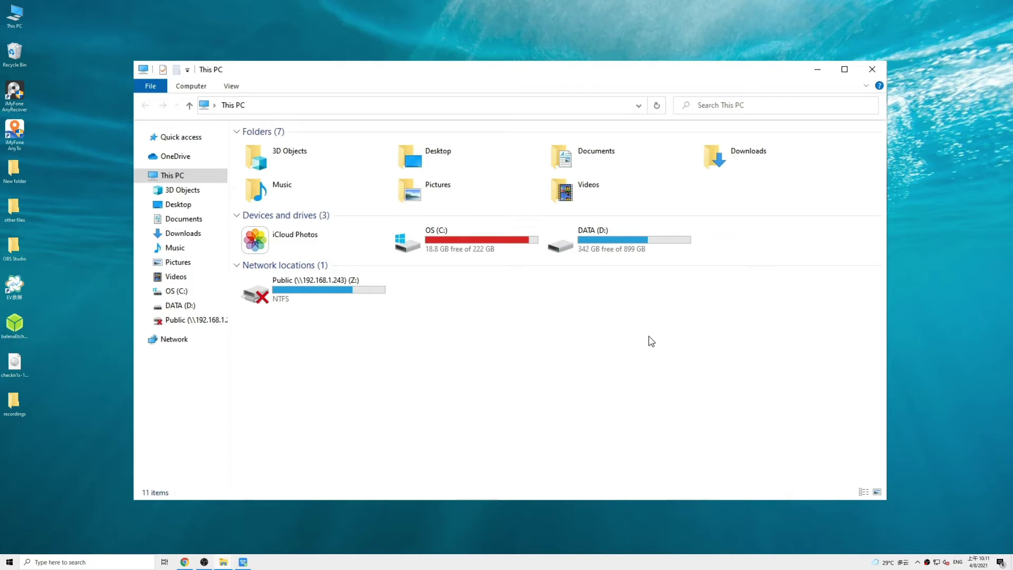
Close the This PC window listing OS (C:) and DATA (D:).
click(872, 69)
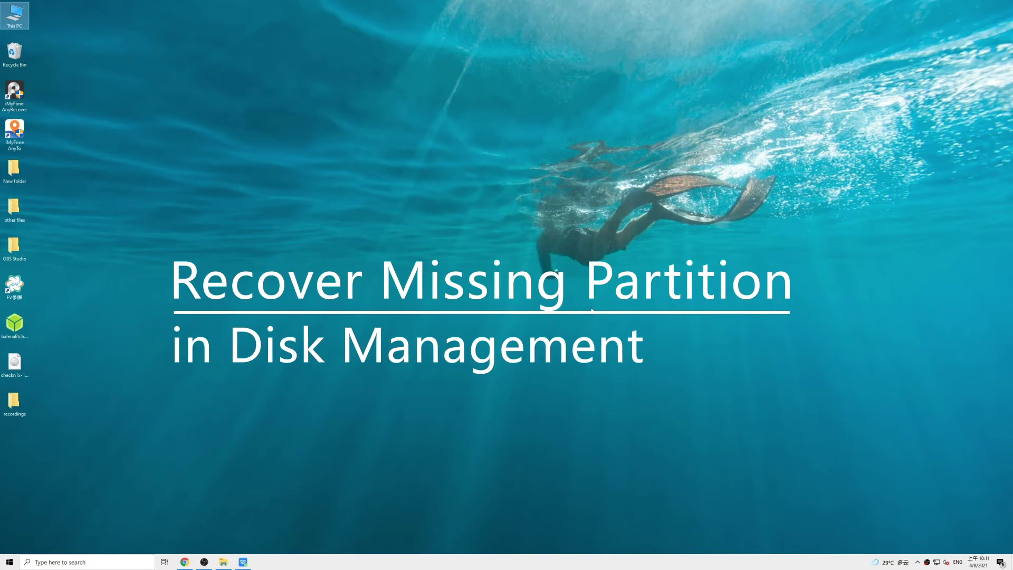
Launch Disk Management from the Start context menu and open drive-letter options for the Work volume.
right_click(9, 562)
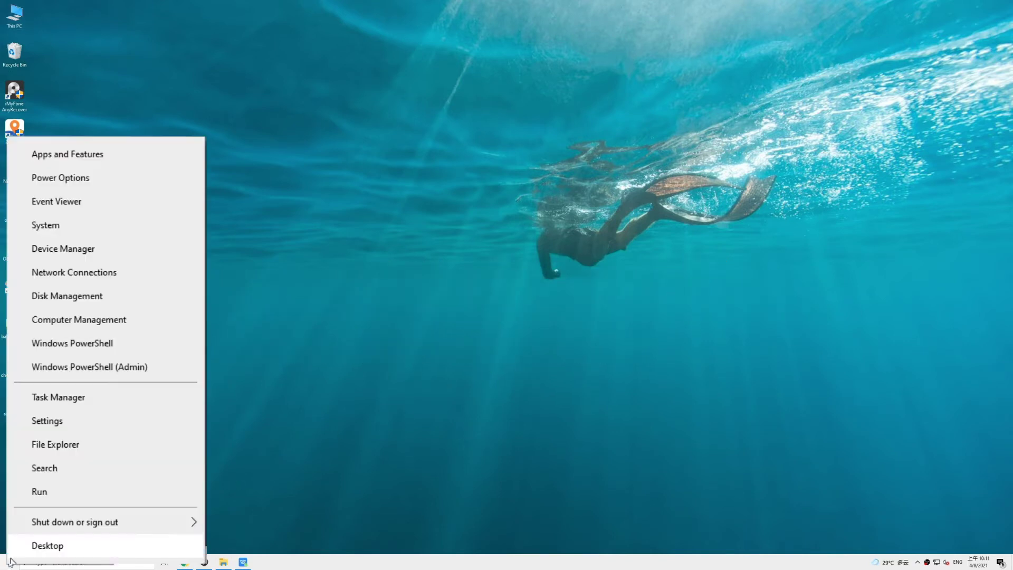
click(81, 303)
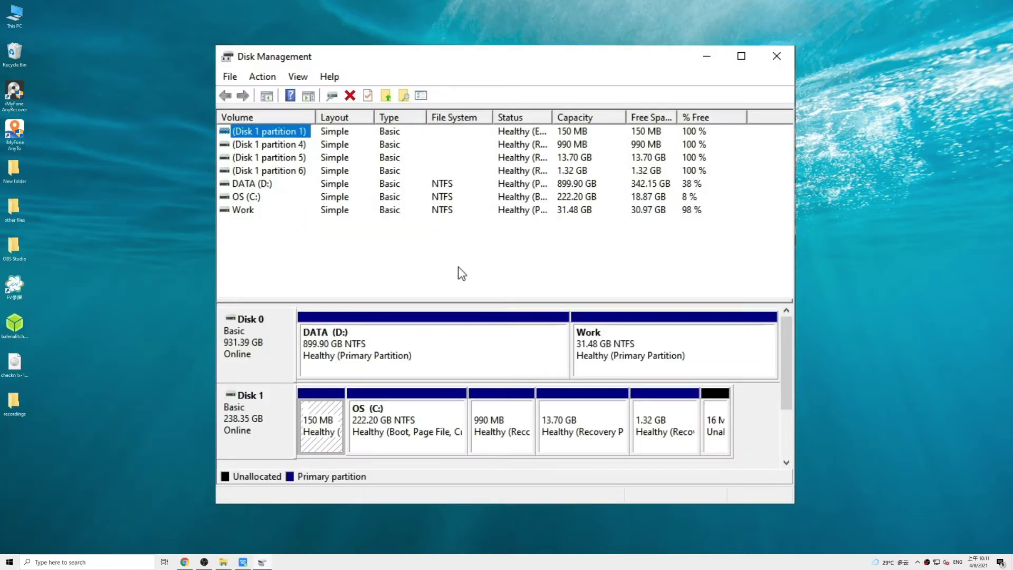
click(244, 210)
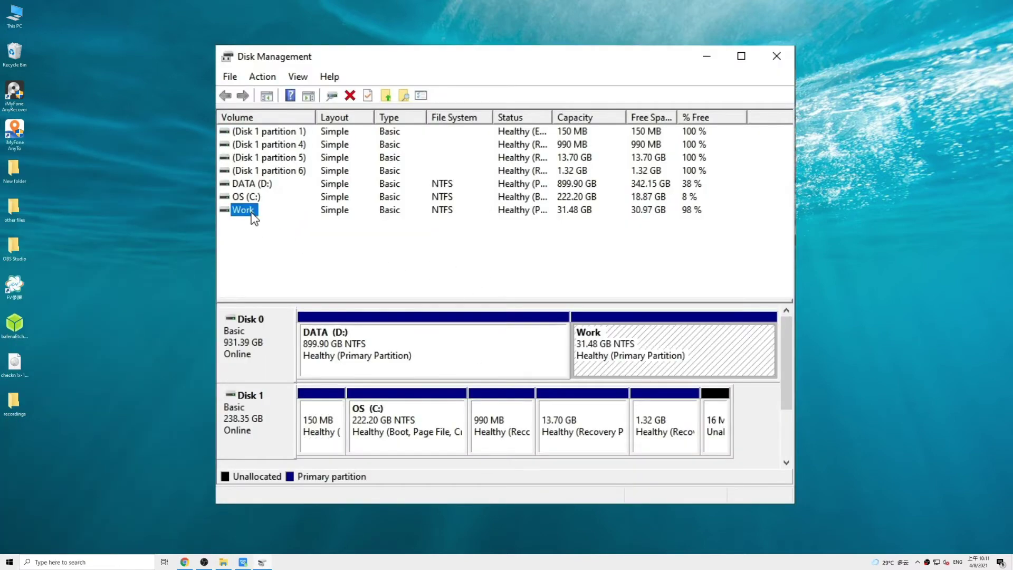
right_click(253, 218)
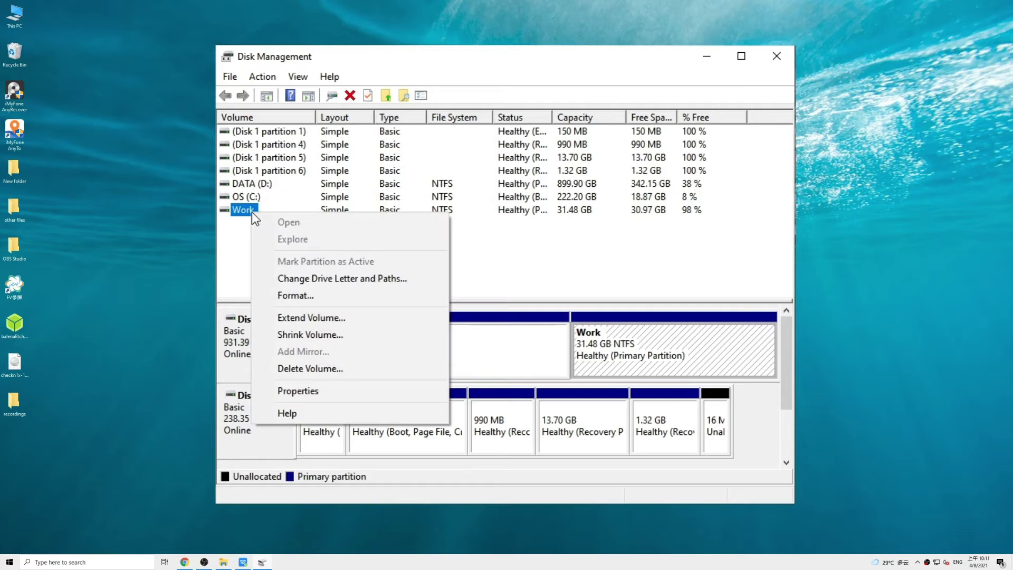
click(373, 279)
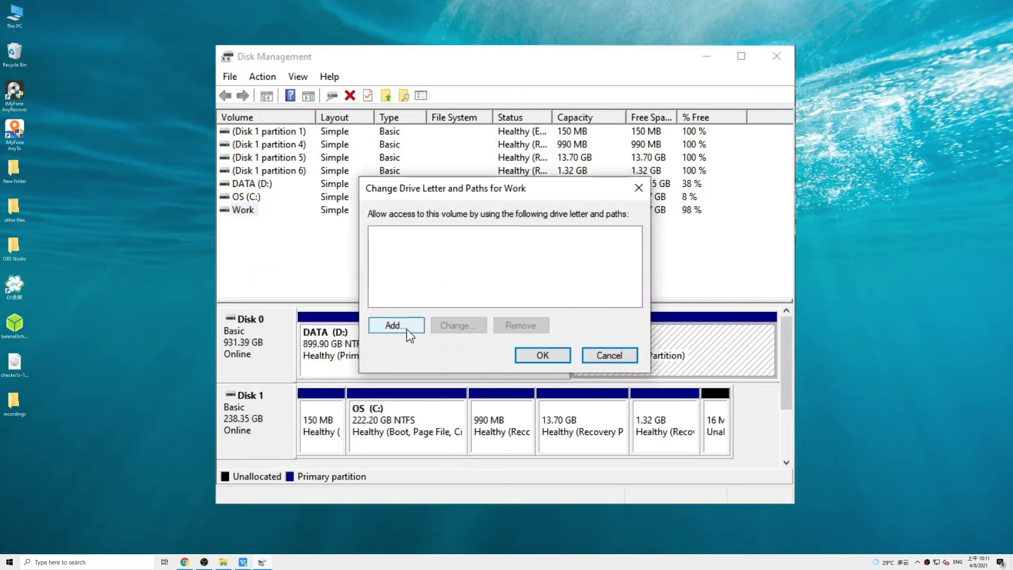
Add drive letter E to the Work volume so it shows as Work (E:).
click(407, 327)
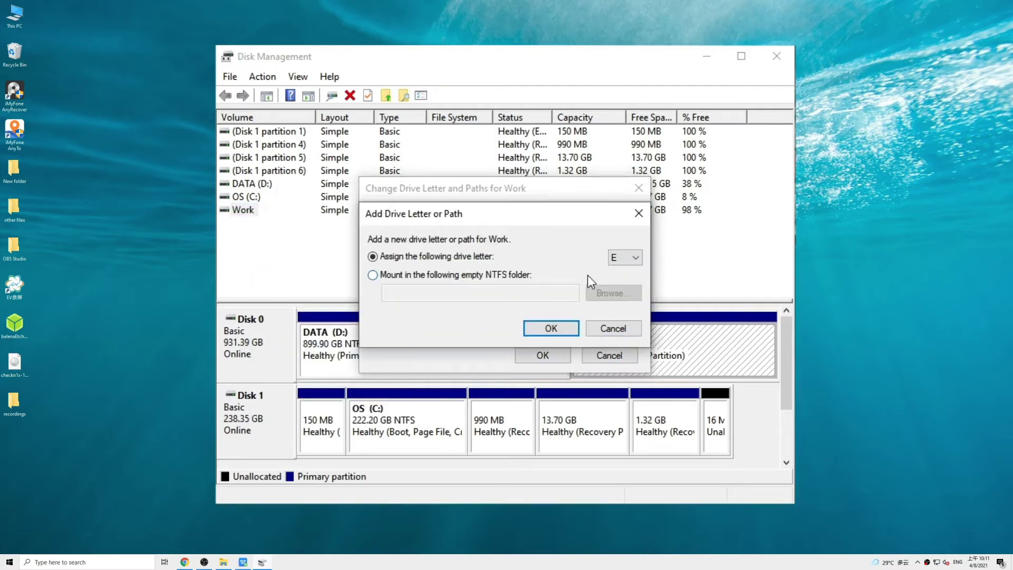
click(633, 258)
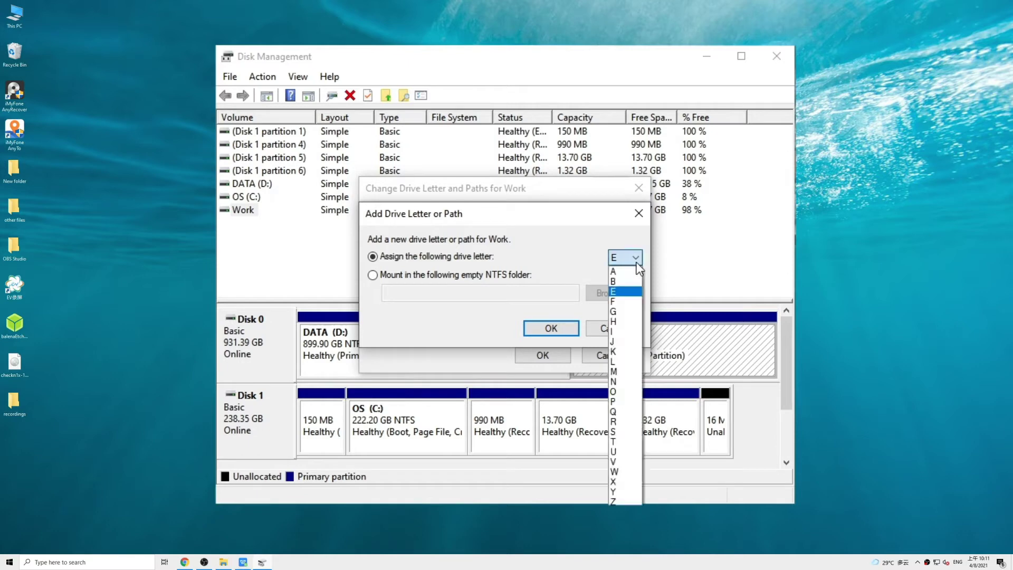
click(635, 293)
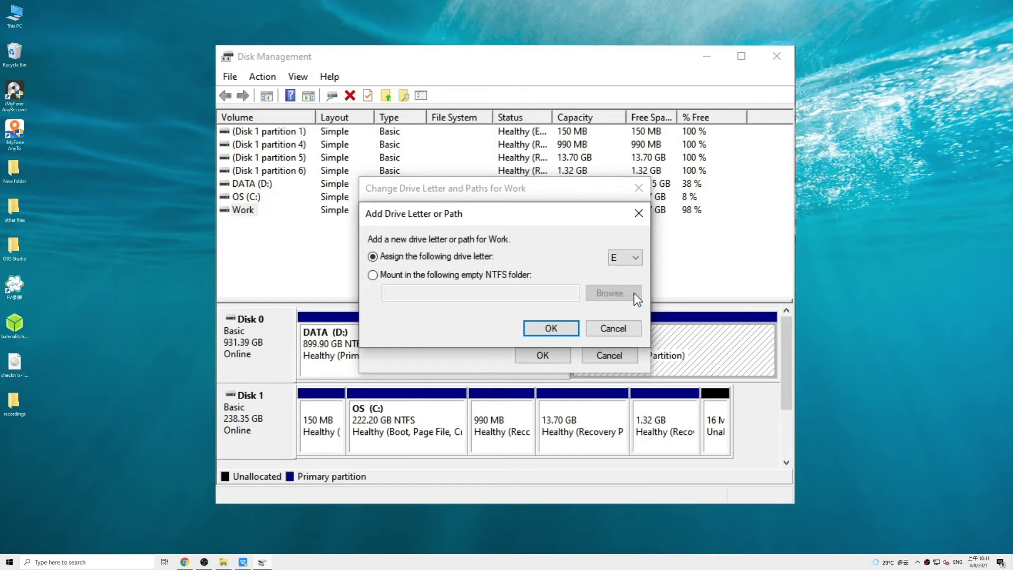
click(554, 331)
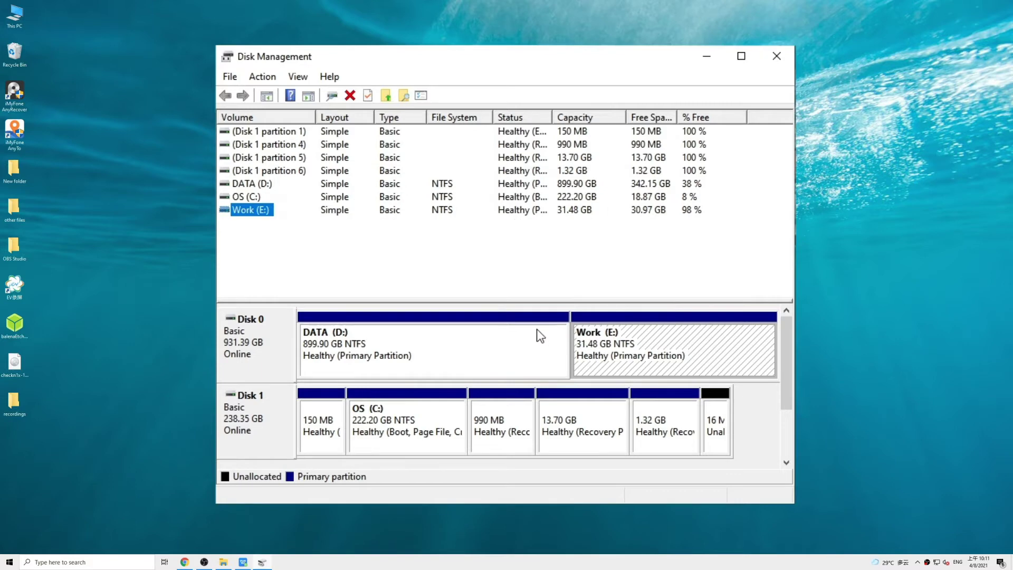
Open This PC and select the new Work (E:) drive, 30.9 GB free of 31.4 GB.
click(258, 239)
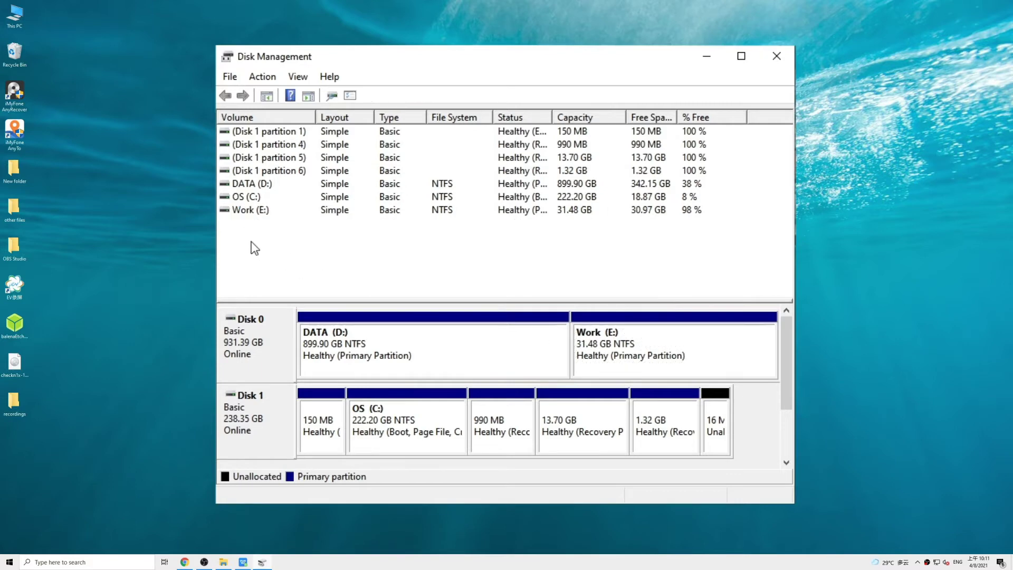
double_click(15, 15)
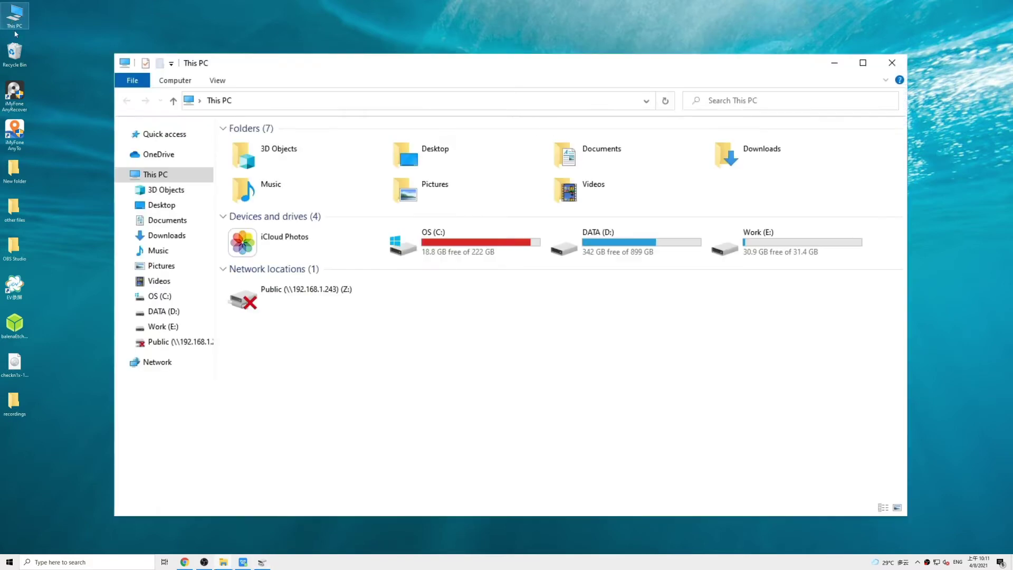
click(777, 246)
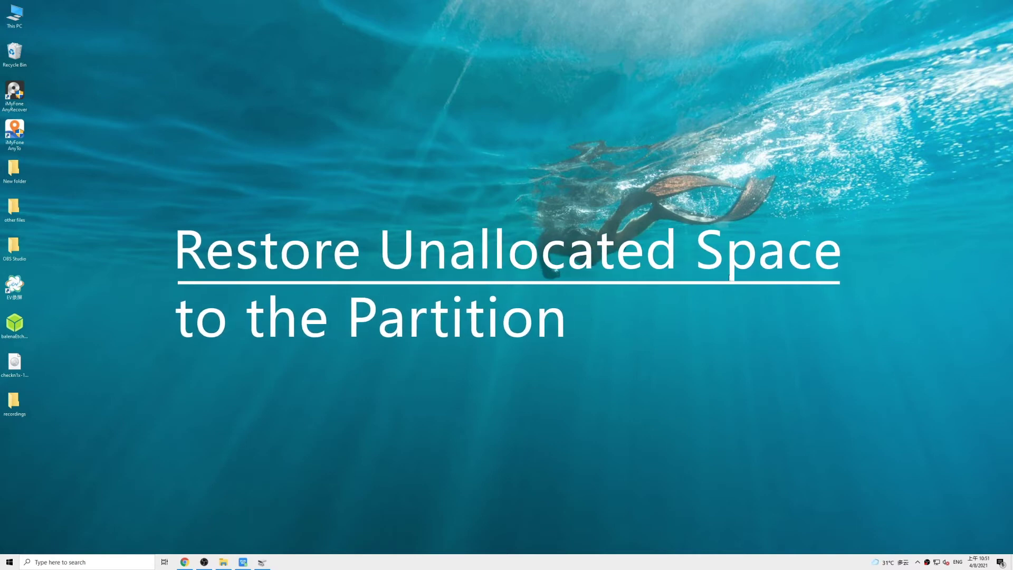
Start a New Simple Volume on Disk 1's 16 MB unallocated space.
click(265, 564)
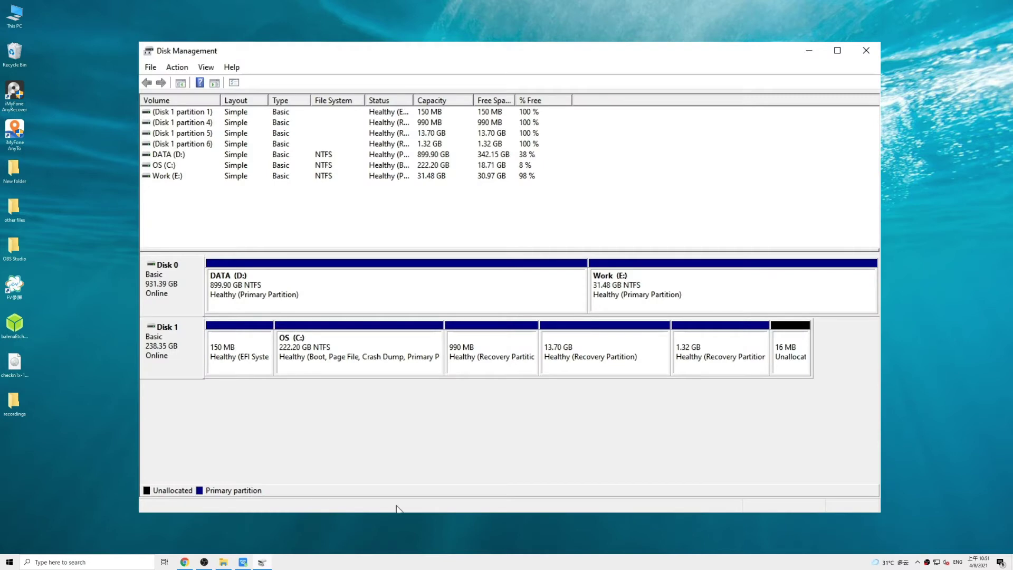
click(791, 351)
right_click(790, 352)
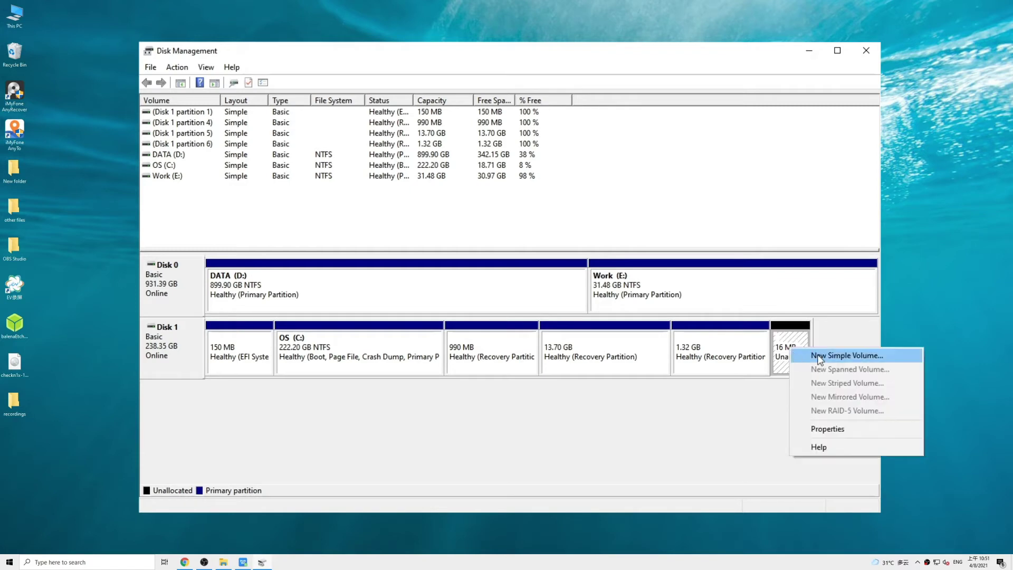
click(876, 359)
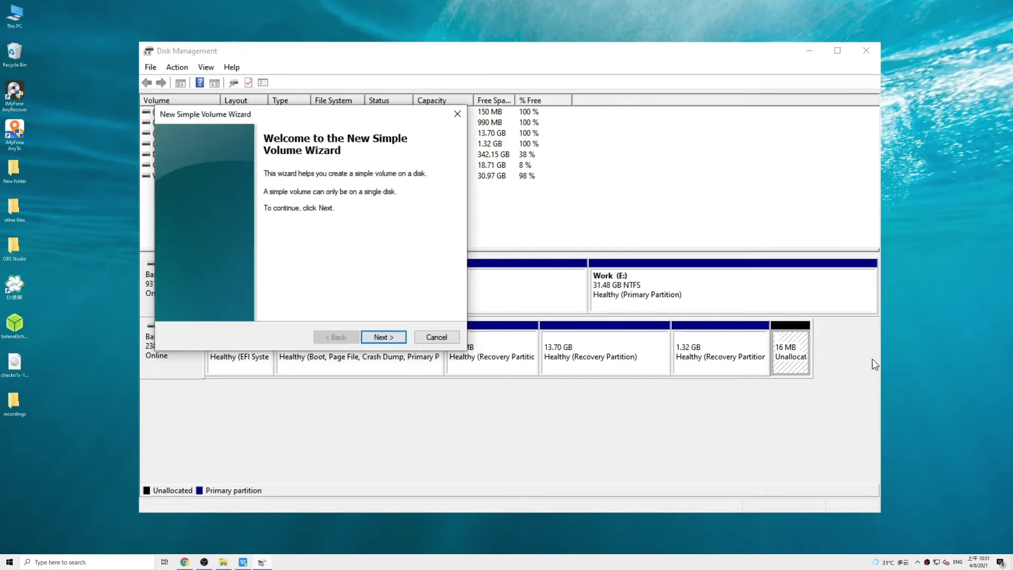
Create a 15 MB volume with drive letter G: and leave it unformatted.
click(400, 341)
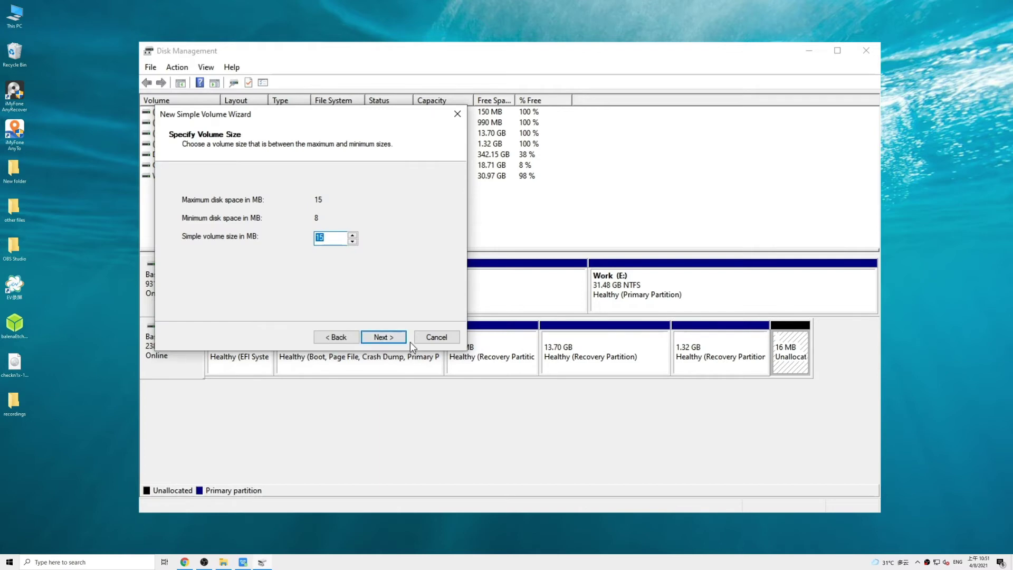
click(407, 342)
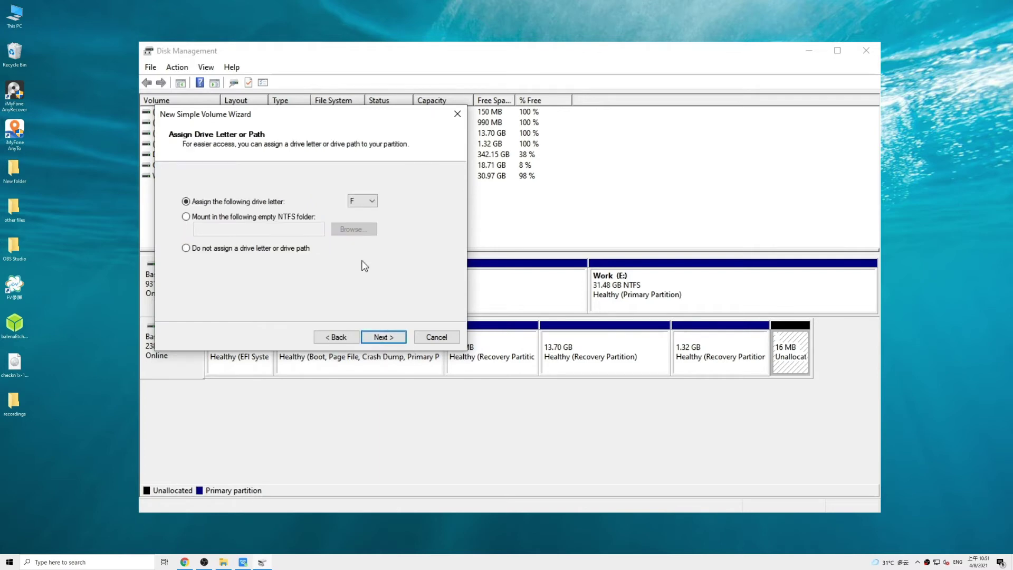
click(373, 201)
click(368, 238)
click(391, 345)
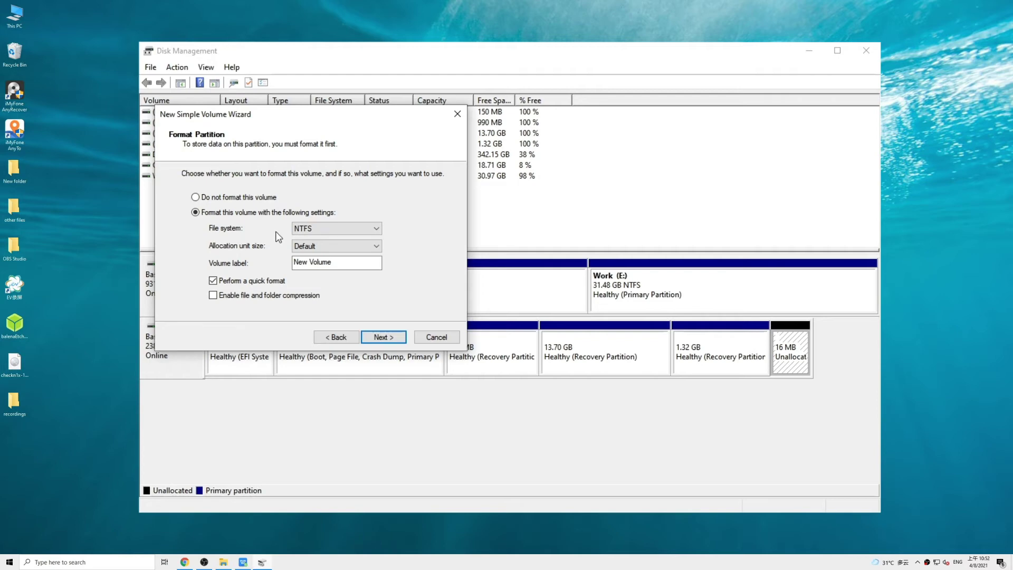
click(261, 197)
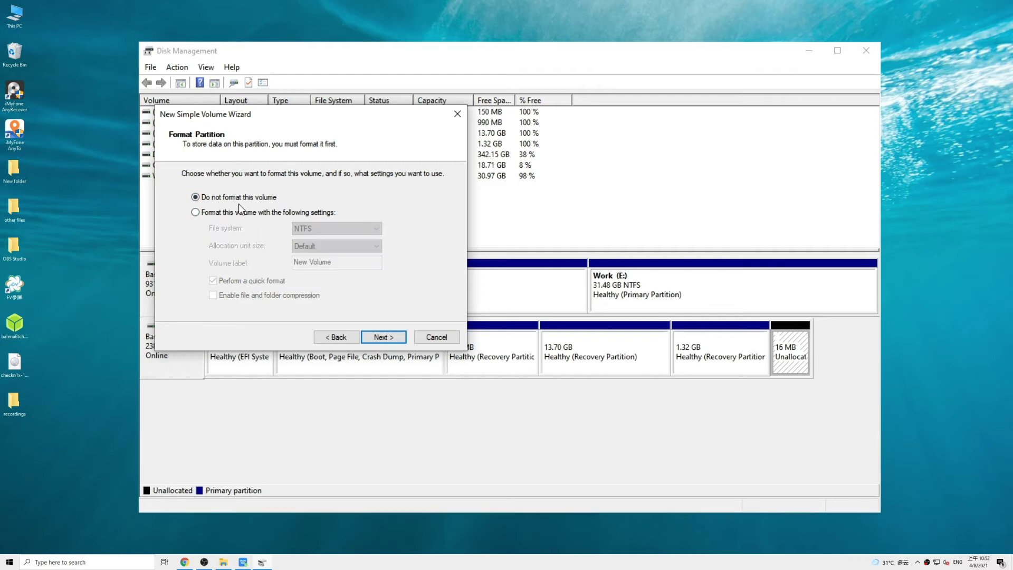
click(390, 339)
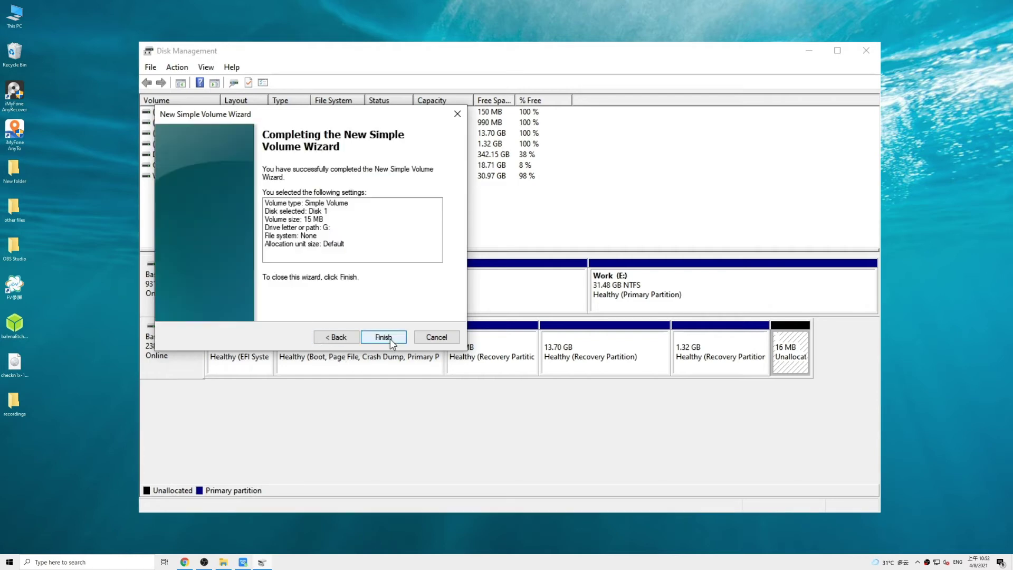
click(391, 339)
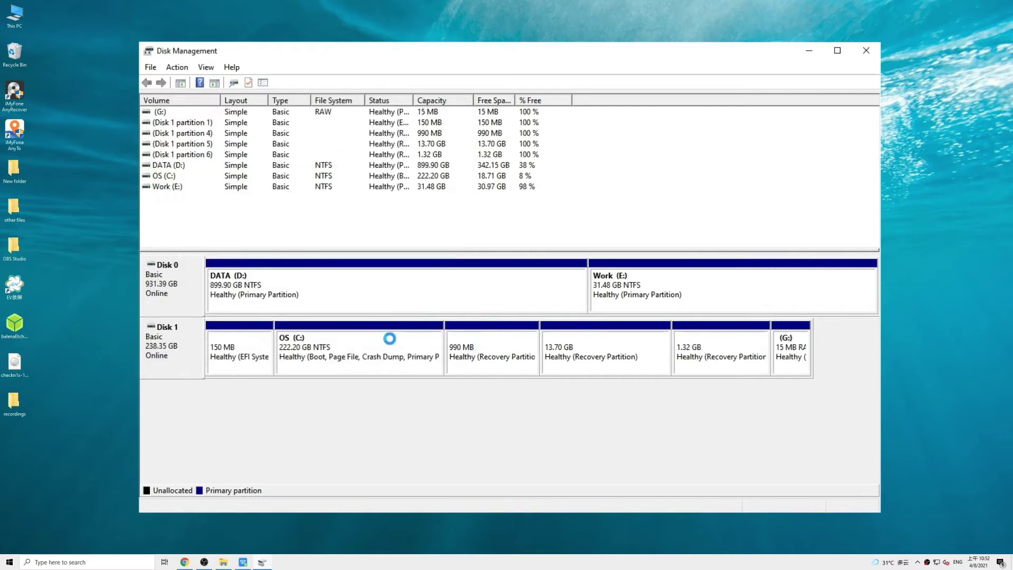
Inspect the new 15 MB G: partition, then launch iMyFone AnyRecover from the desktop.
click(798, 357)
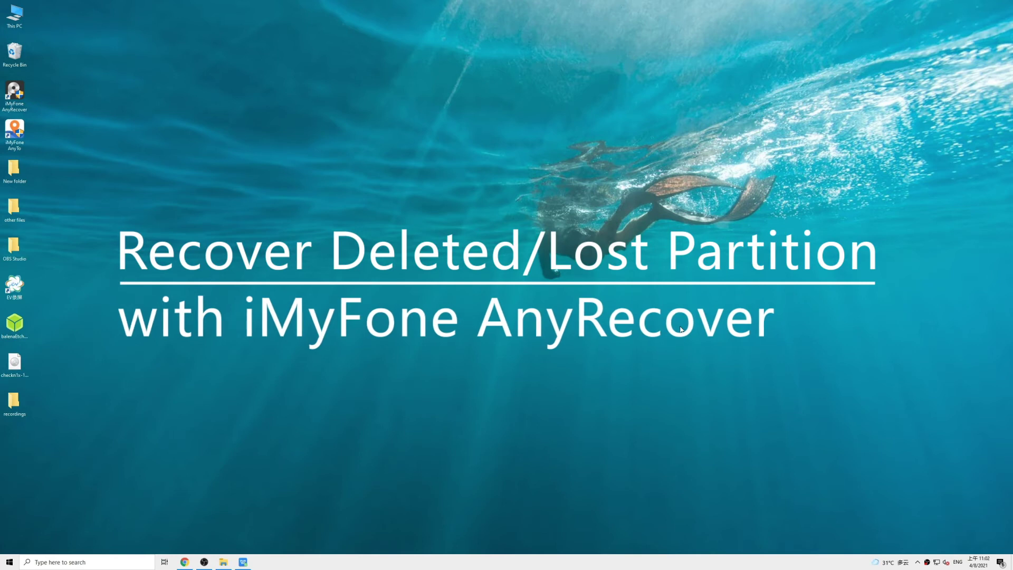
double_click(20, 106)
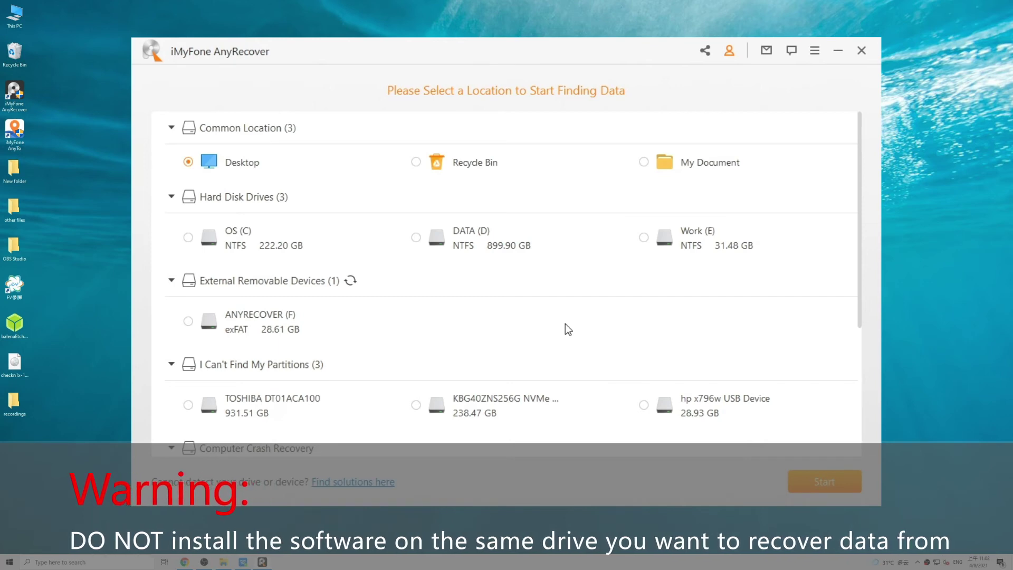
Browse the AnyRecover location list and choose Work (E) as the drive to scan.
scroll(672, 324, down, 1)
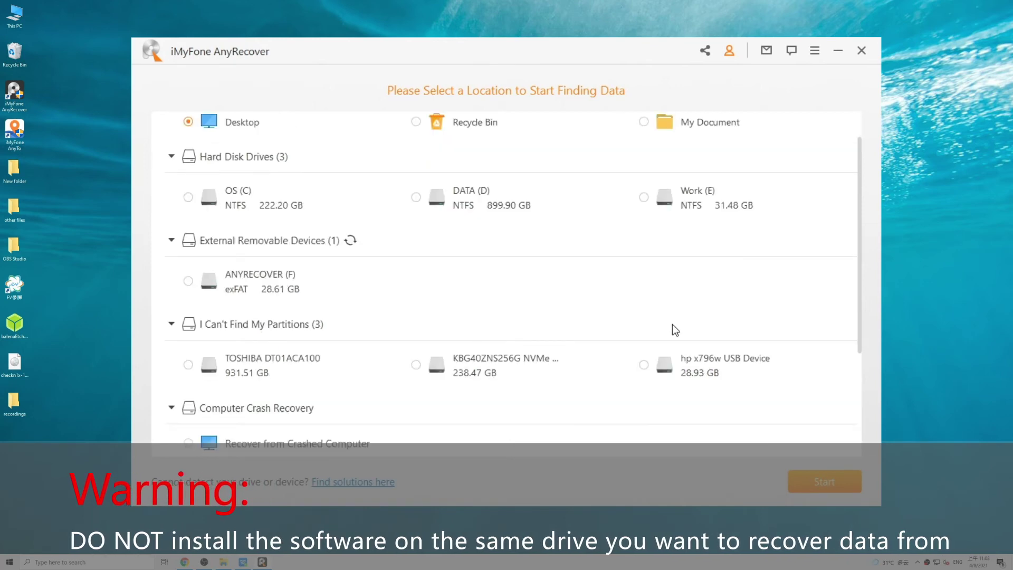
scroll(672, 324, down, 1)
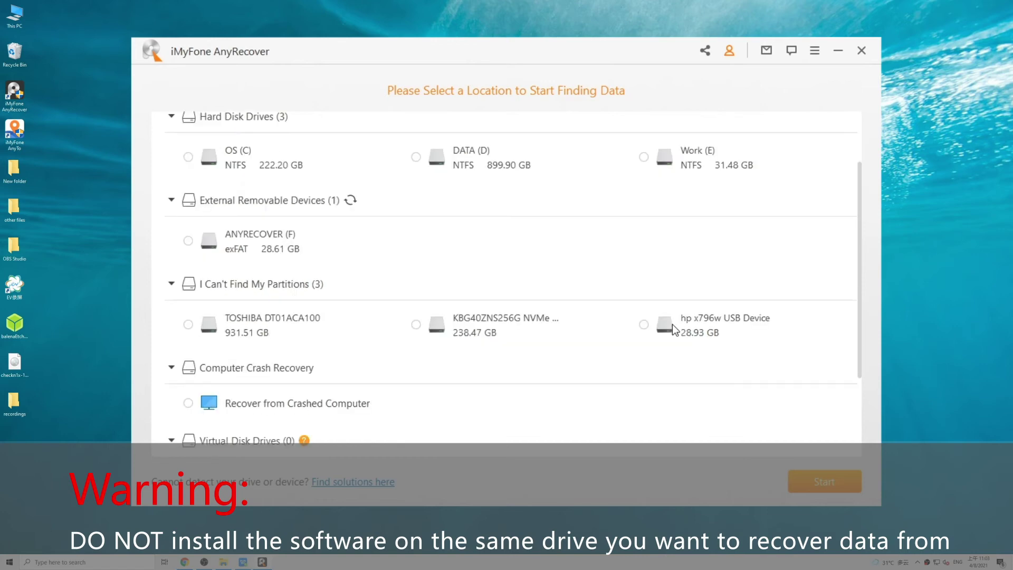
scroll(672, 324, down, 3)
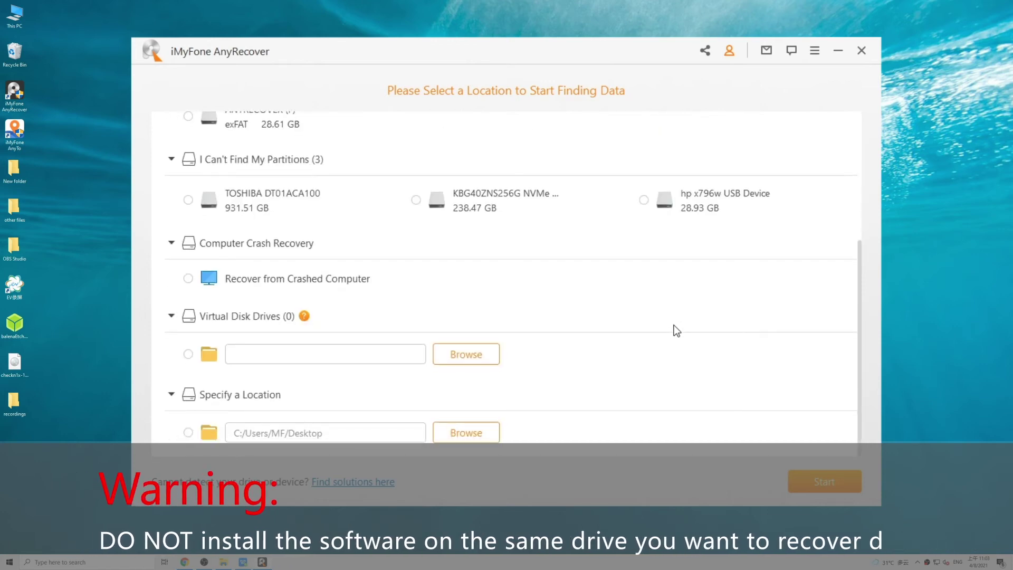
scroll(673, 325, up, 5)
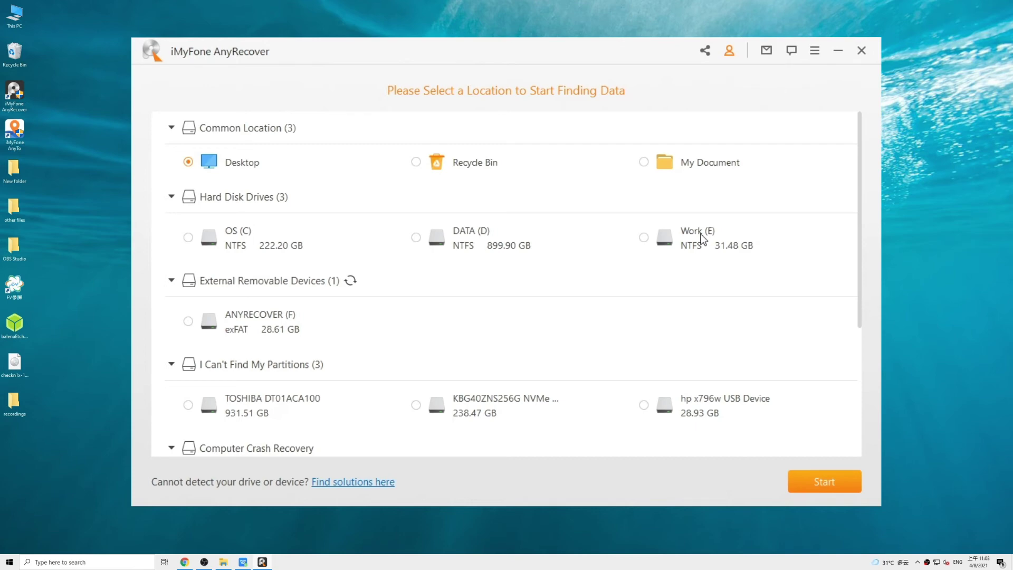
click(707, 243)
Scan Work (E) for lost files, then list the found JPG photos under Photo.
click(823, 483)
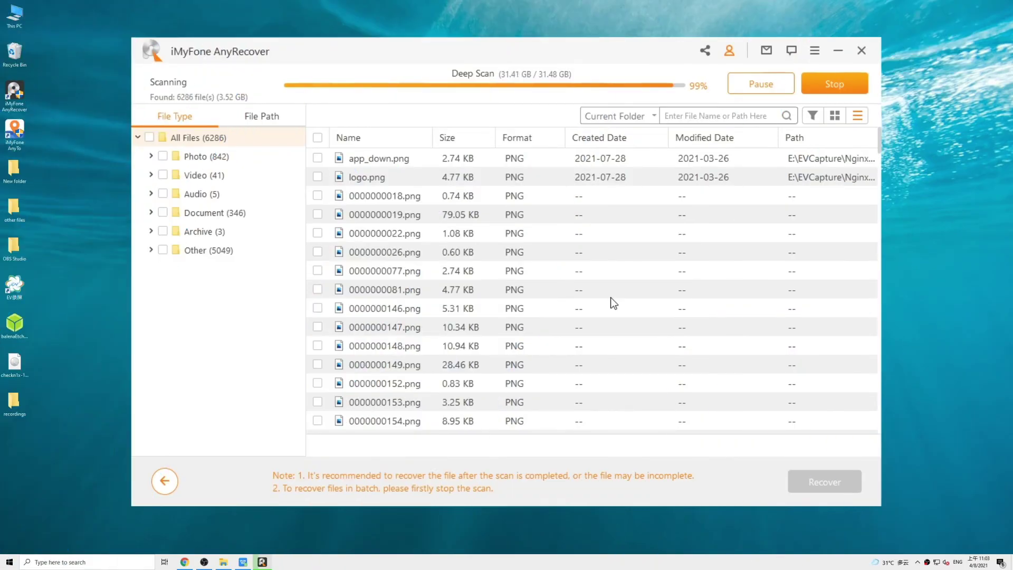
click(505, 318)
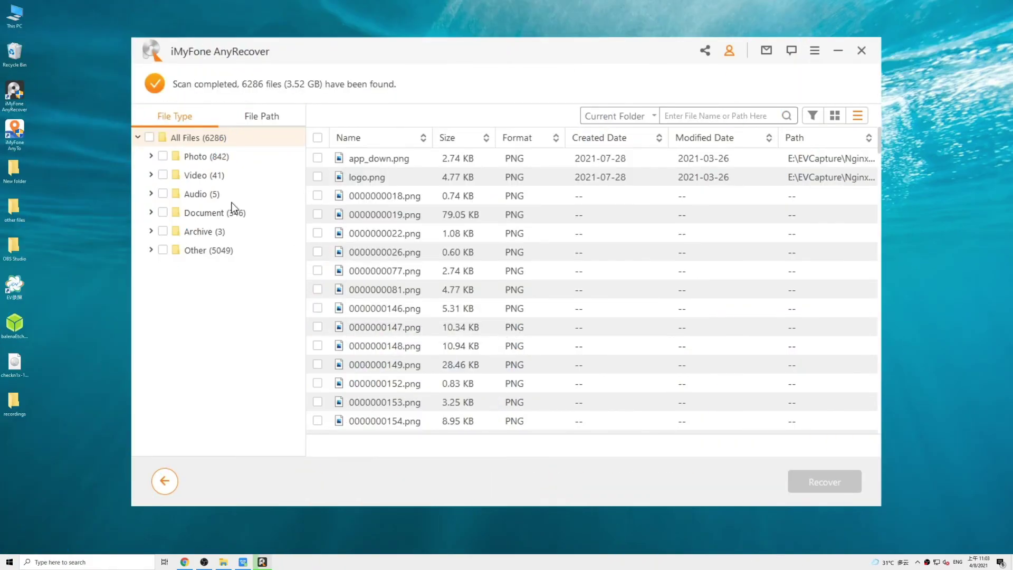
click(151, 157)
click(211, 175)
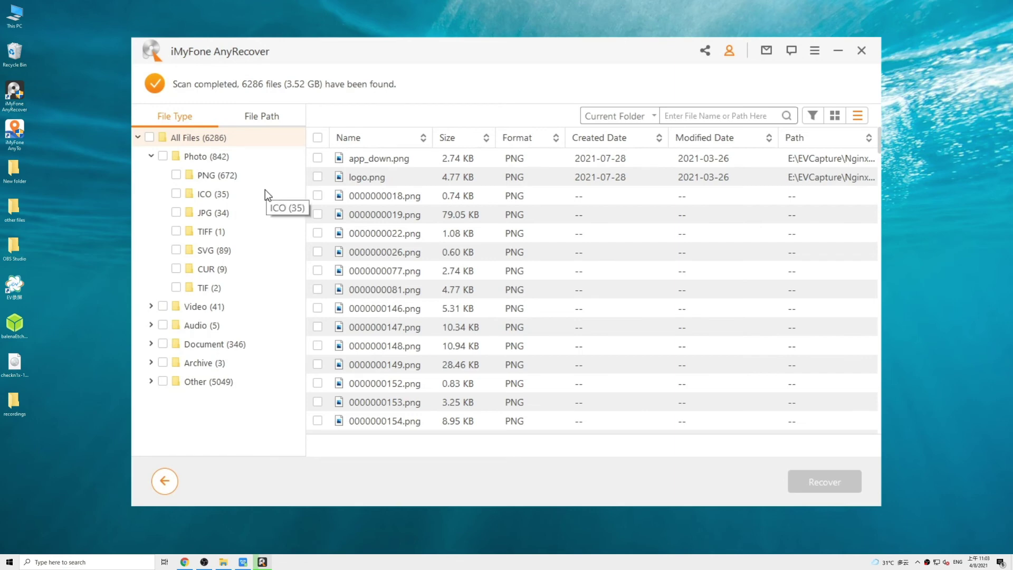
click(226, 212)
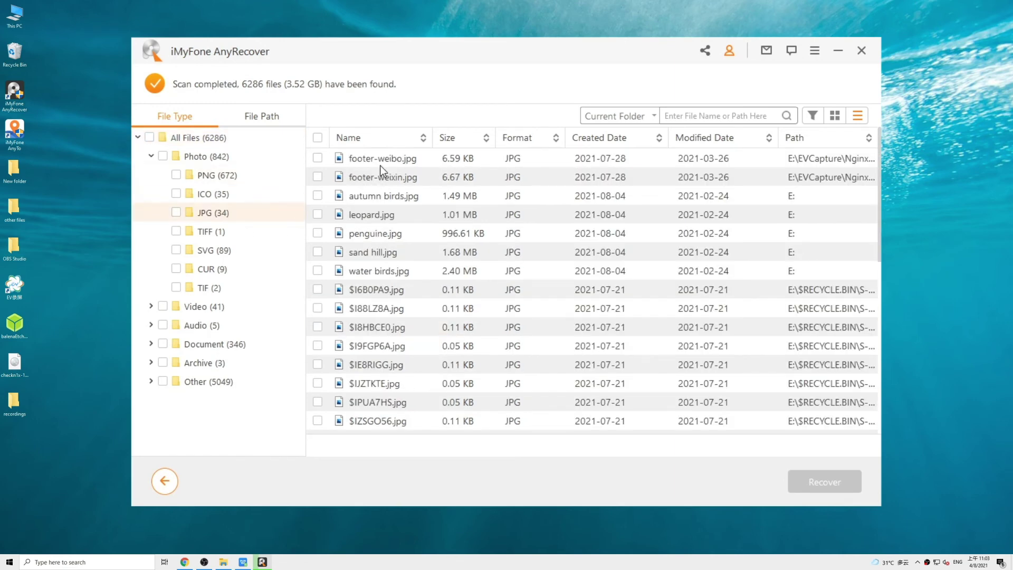
Preview sand hill.jpg and water birds.jpg, closing each preview.
double_click(375, 252)
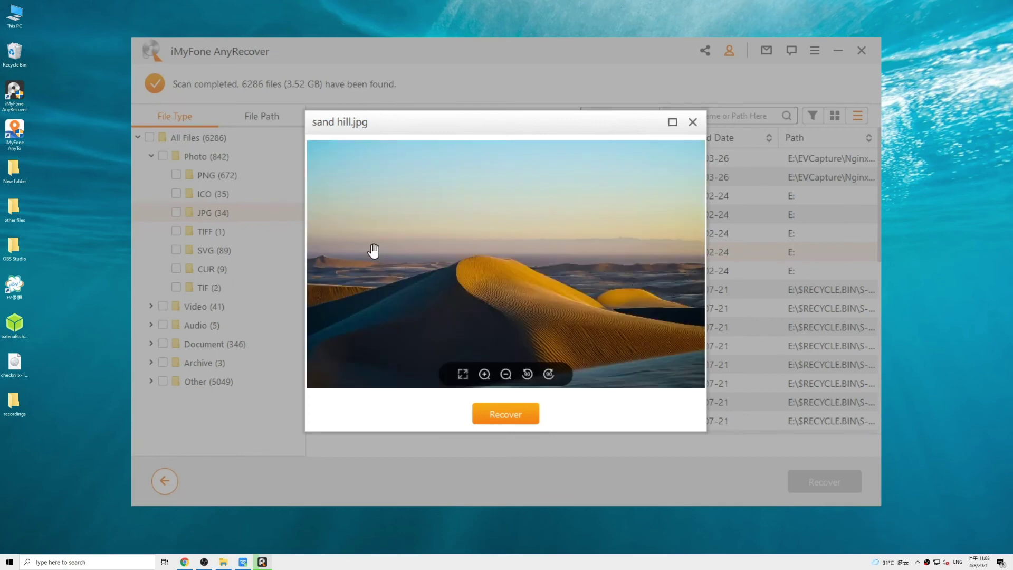
click(692, 122)
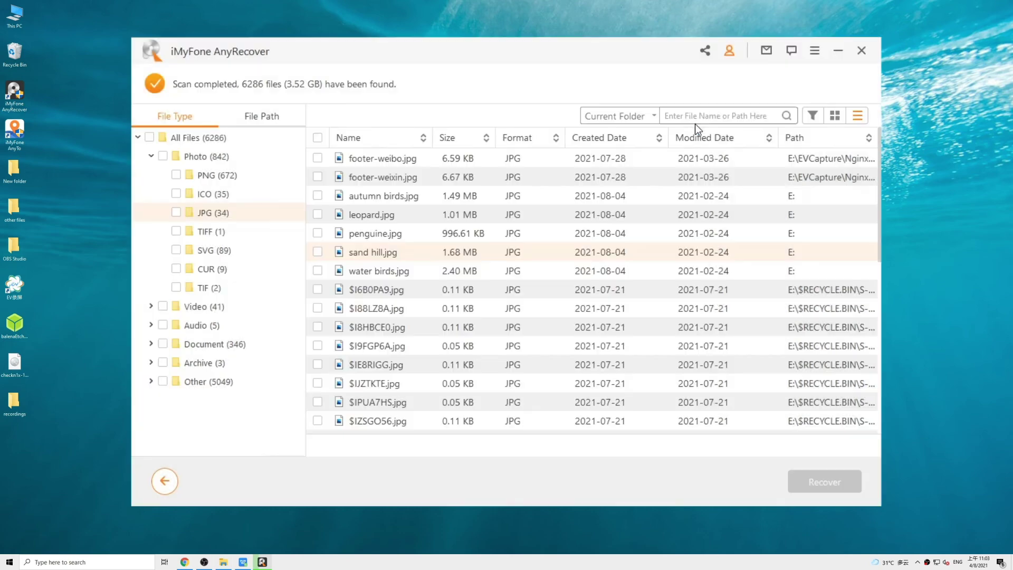
double_click(397, 274)
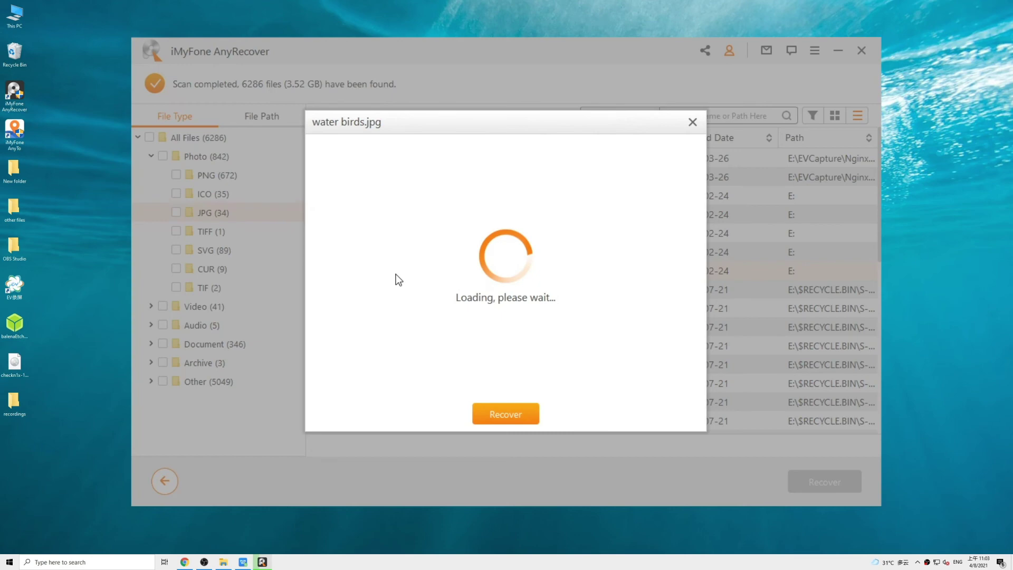
click(694, 122)
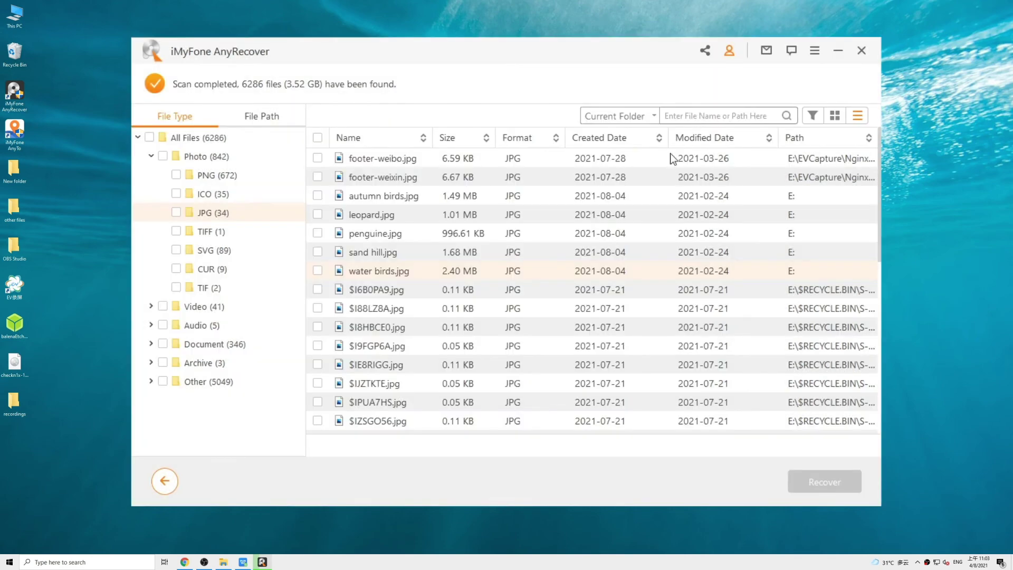
Apply the file filter and check autumn birds, leopard, penguine, sand hill and water birds JPGs.
click(813, 116)
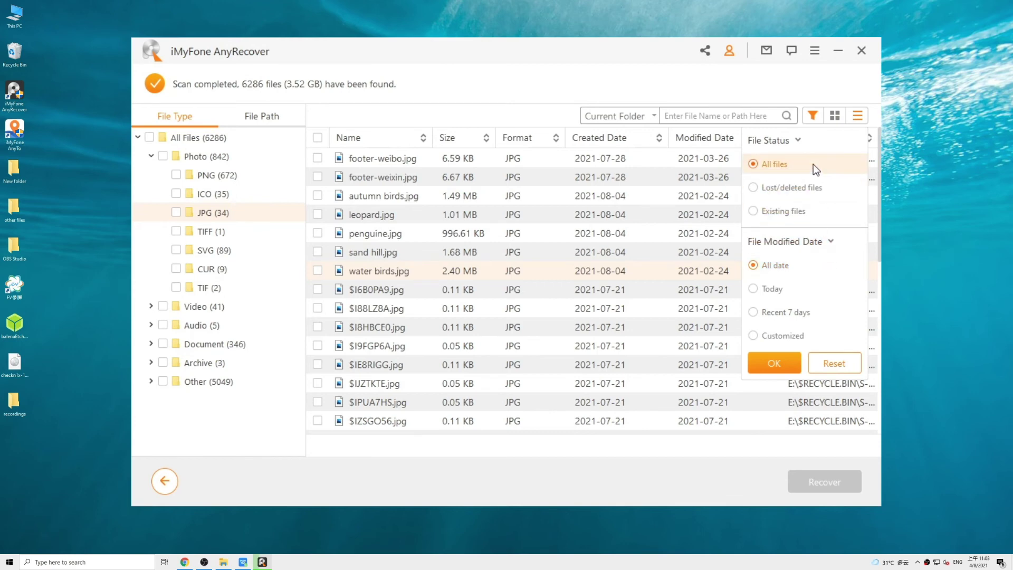
click(788, 362)
click(317, 197)
click(317, 214)
click(317, 233)
click(318, 252)
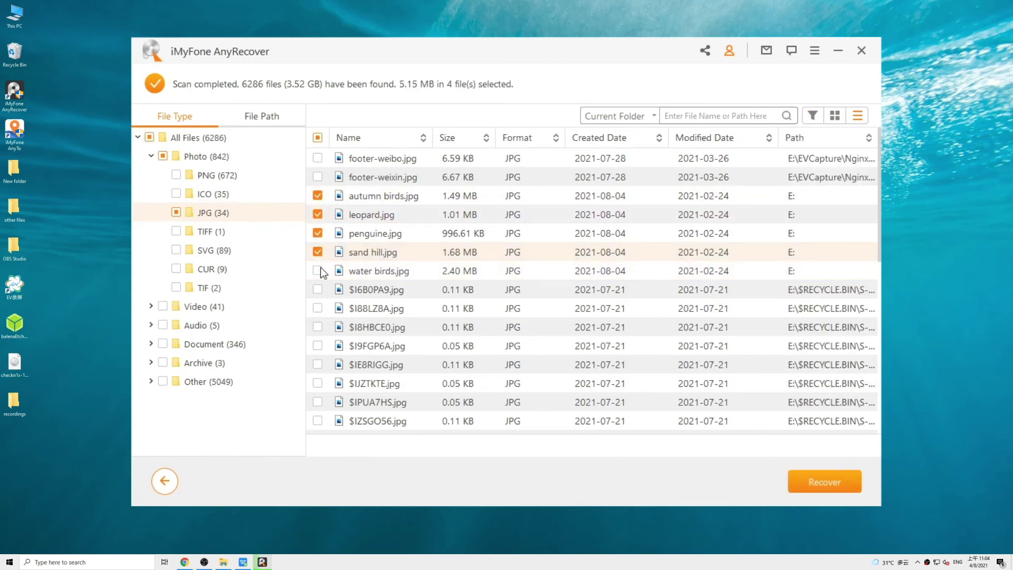
click(317, 271)
Also check an MP4 video and the first WAV track, and recover all seven files to the Desktop.
click(151, 306)
click(318, 158)
click(151, 362)
click(317, 158)
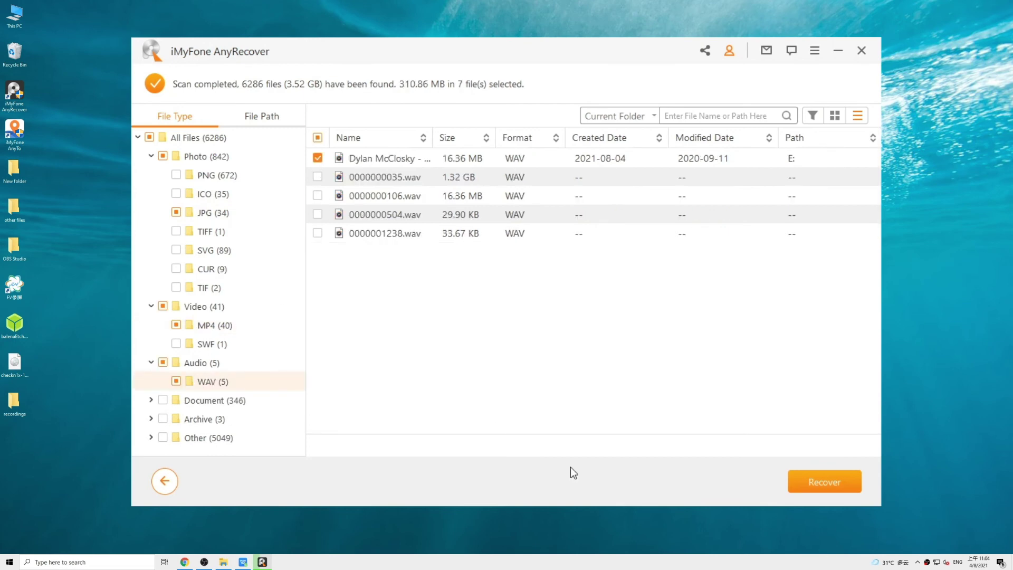
click(841, 483)
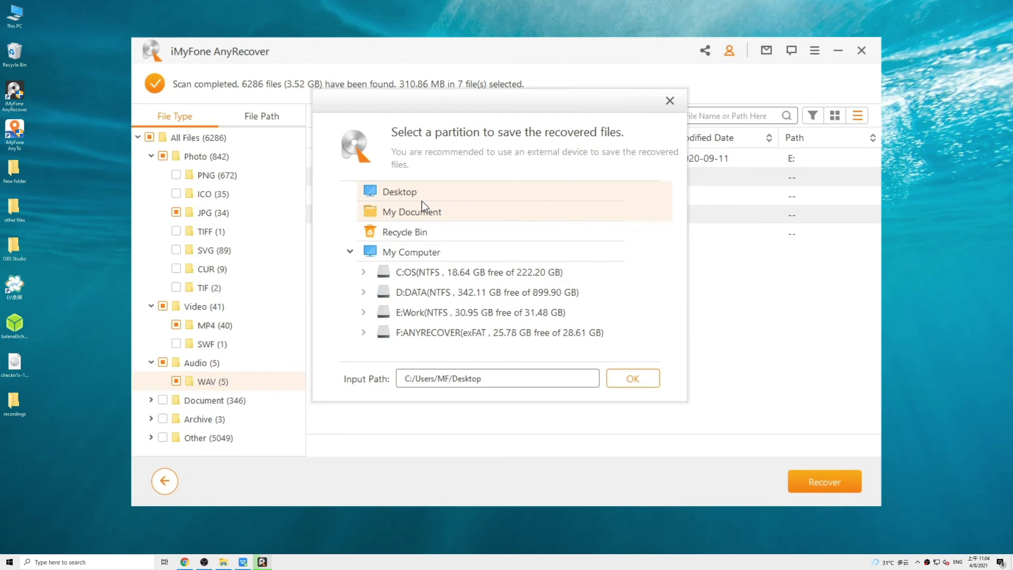
click(640, 377)
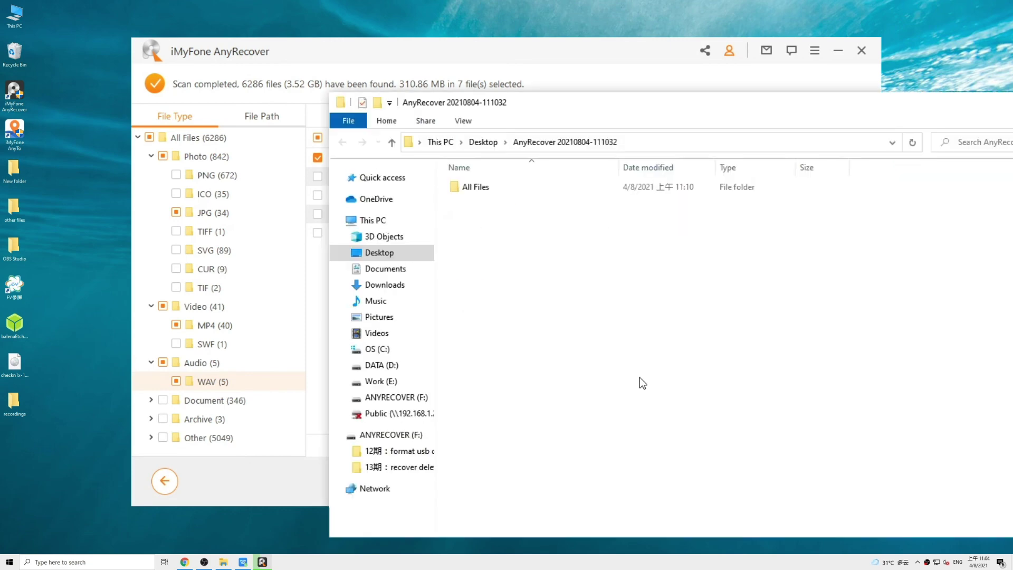
Navigate into the recovered All Files > Photo > JPG folder.
double_click(492, 186)
double_click(485, 198)
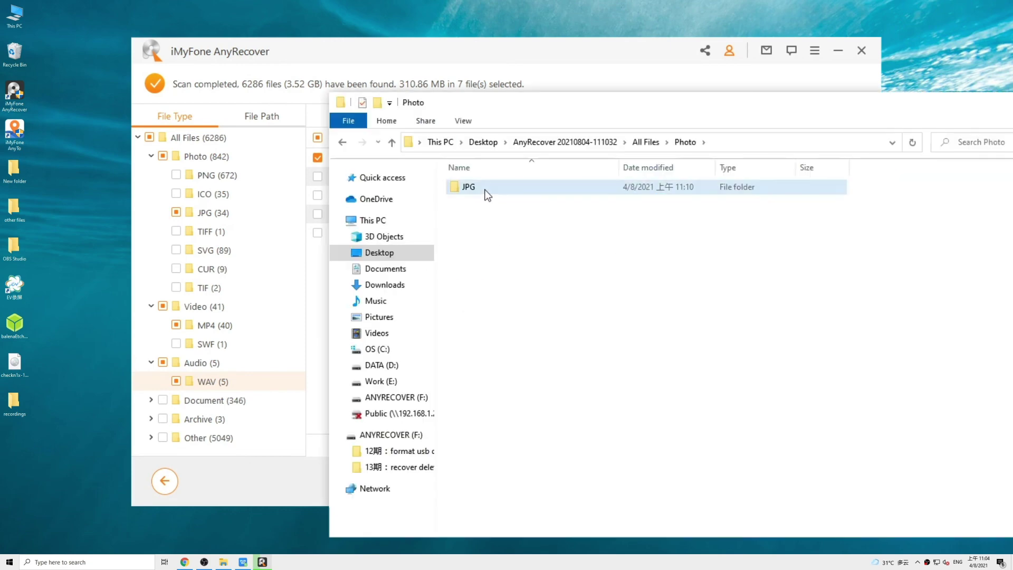
double_click(482, 188)
View autumn birds.jpg in Photos, then browse forward to water birds.jpg.
double_click(495, 221)
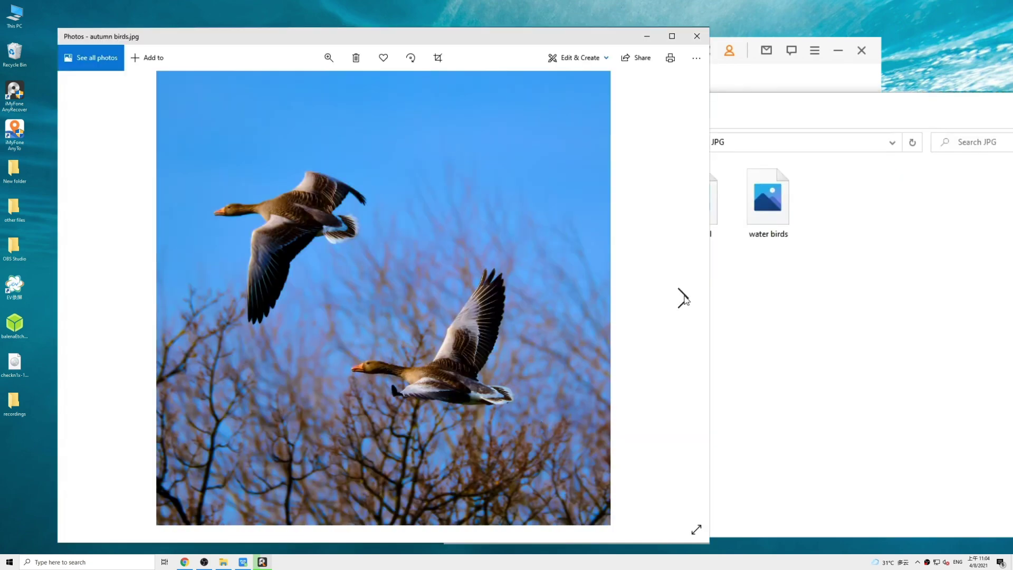
click(682, 298)
click(682, 298)
click(683, 298)
click(683, 298)
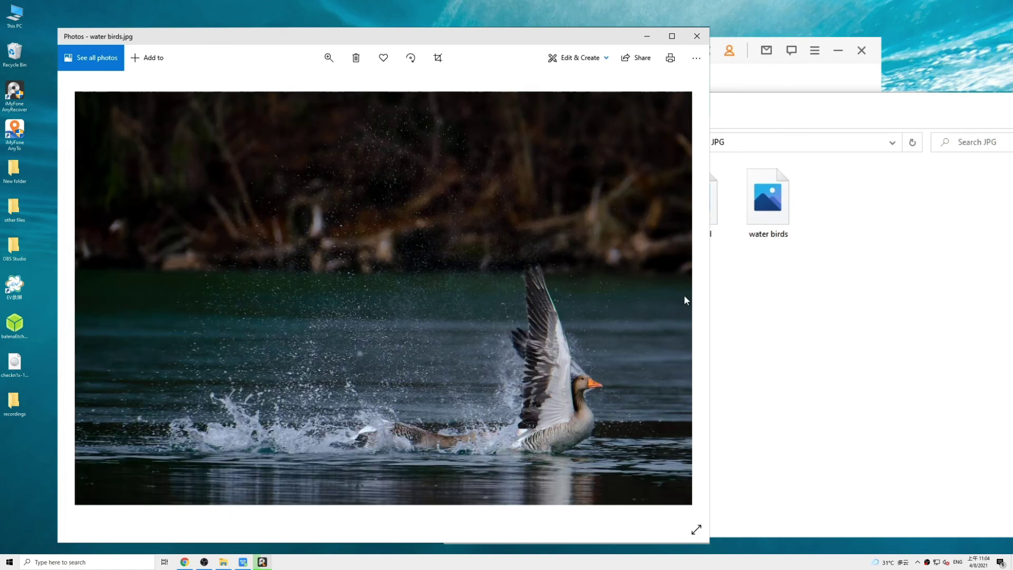